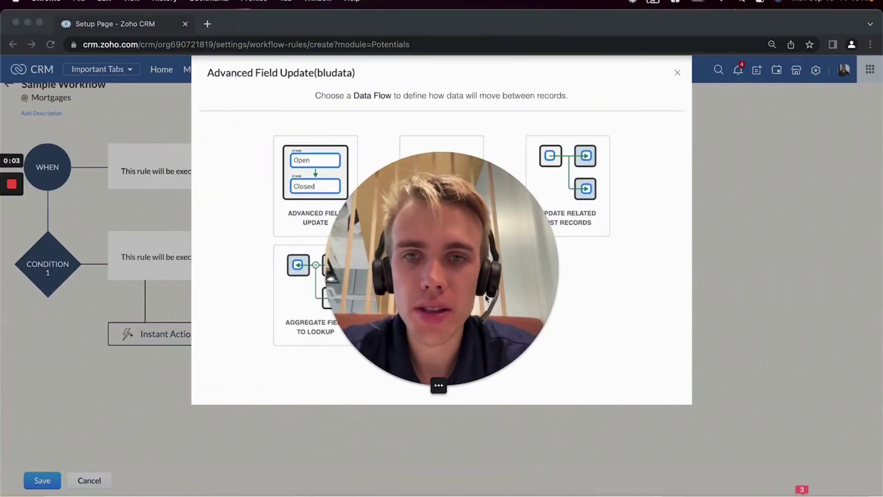
Open the bludata Advanced Field Update dialog for the Sample Workflow rule, showing its four data-flow choices.
drag(486, 298, 490, 278)
mouse_move(443, 368)
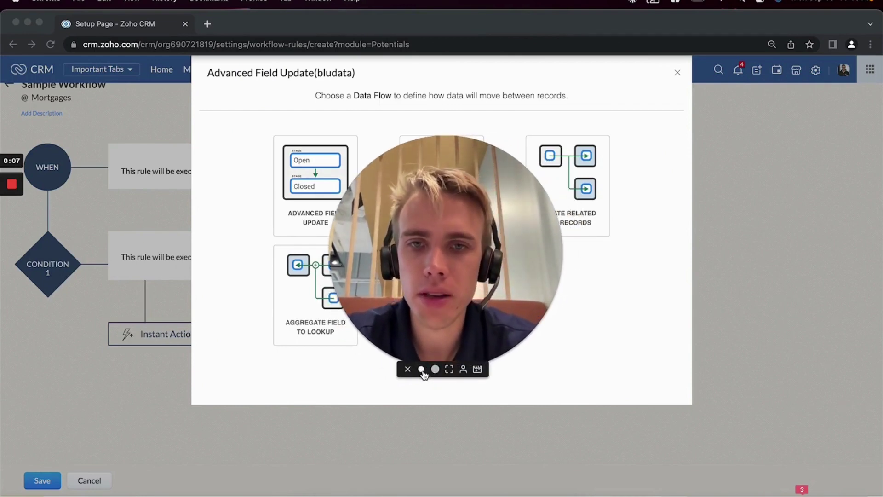
click(421, 369)
drag(384, 337, 151, 468)
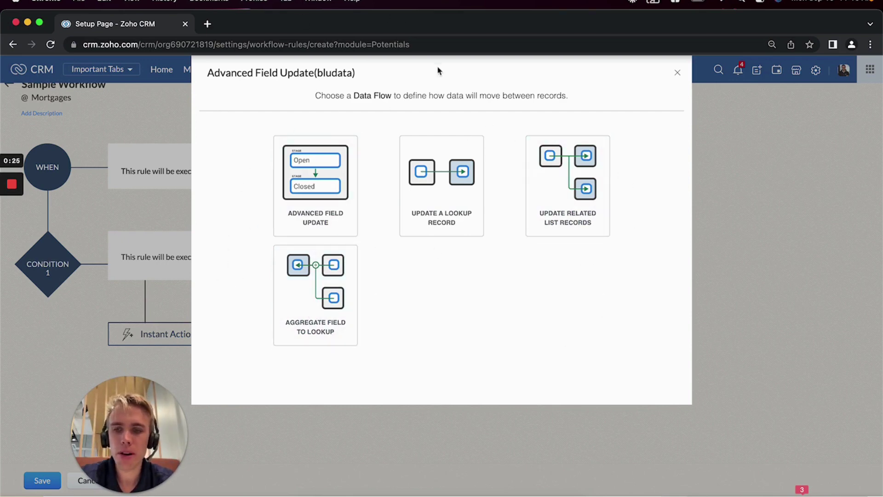
click(10, 231)
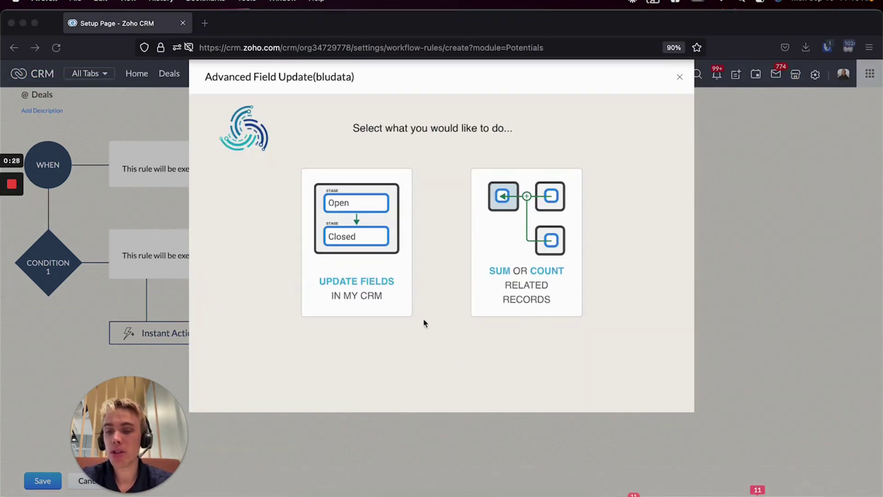
click(445, 236)
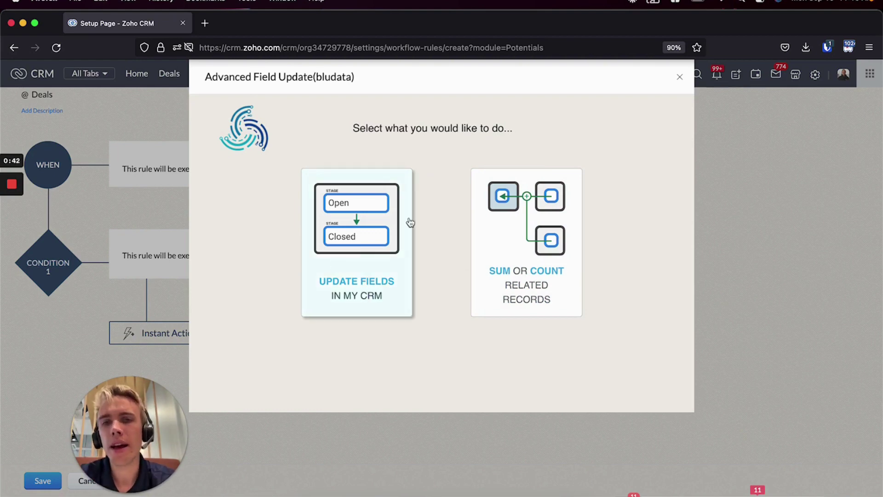
Choose Update Fields in my CRM and browse the list of destination records, such as the Mortgage's Borrower lookup.
click(335, 290)
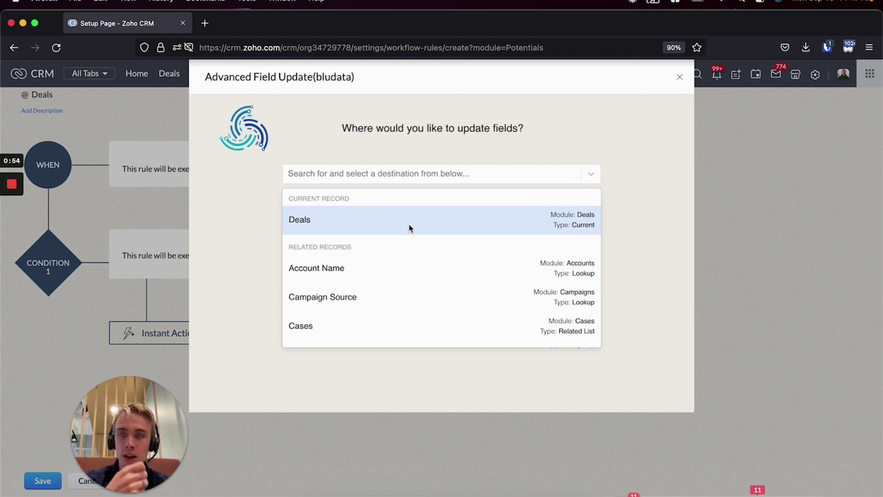
scroll(411, 228, down, 3)
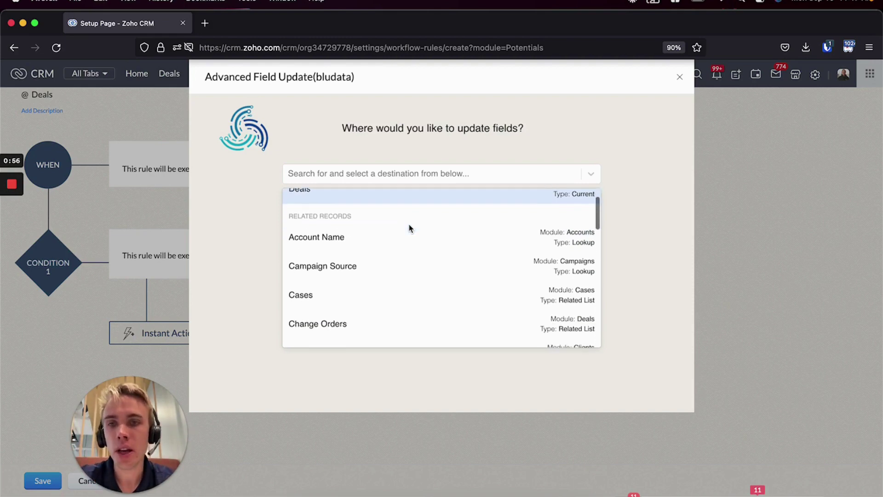
scroll(411, 228, up, 2)
scroll(411, 228, up, 1)
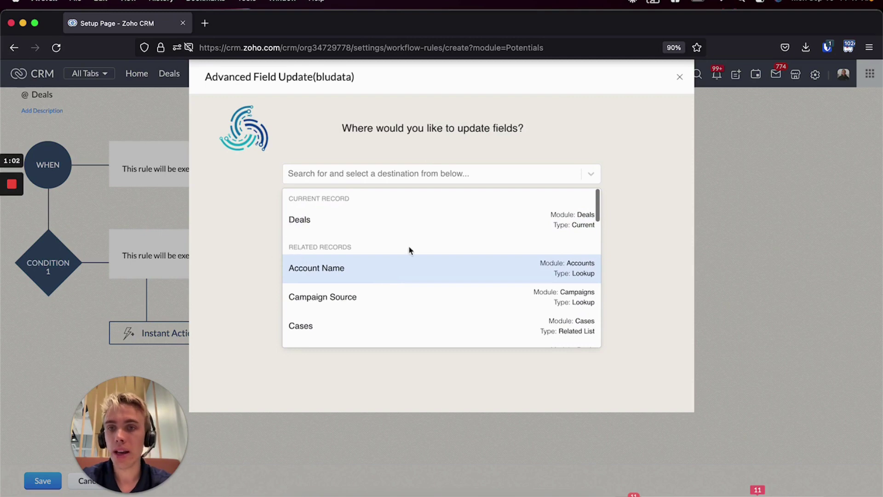
scroll(514, 275, down, 1)
scroll(578, 252, down, 2)
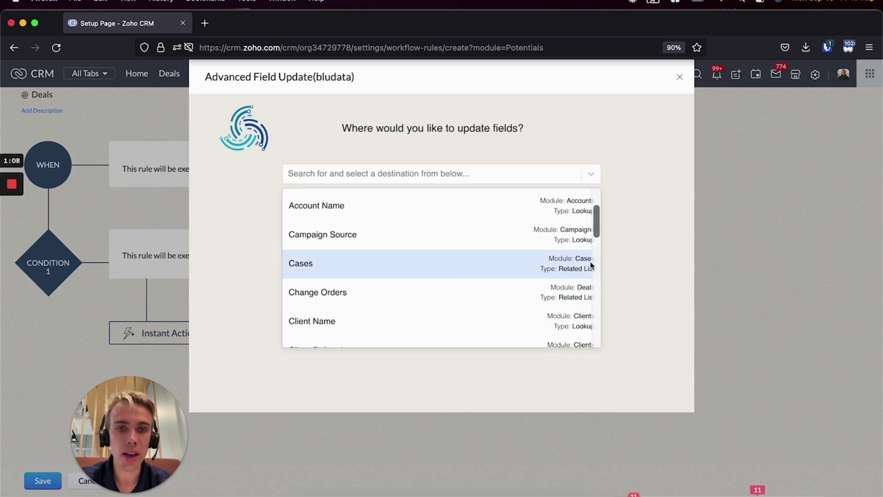
scroll(420, 250, down, 5)
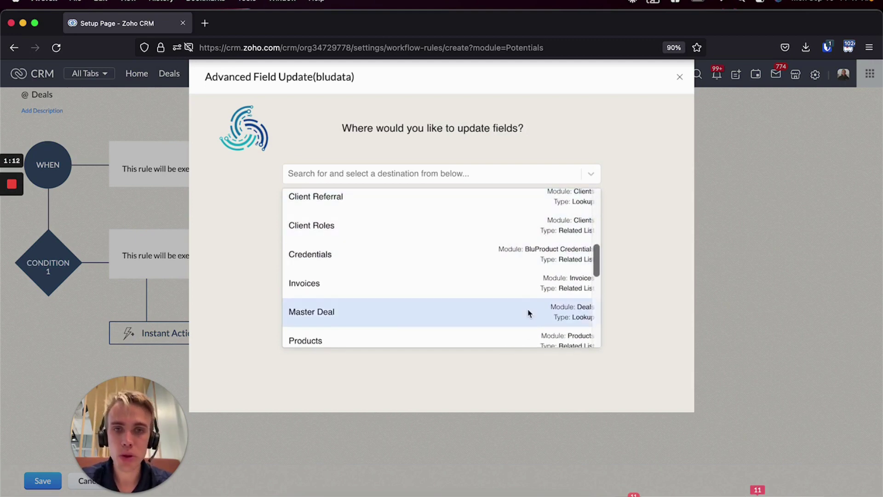
scroll(527, 311, down, 2)
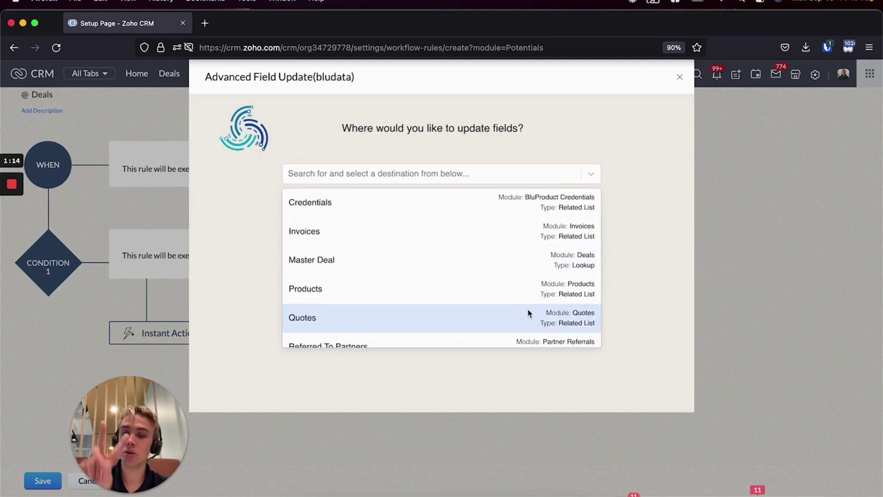
scroll(527, 313, up, 7)
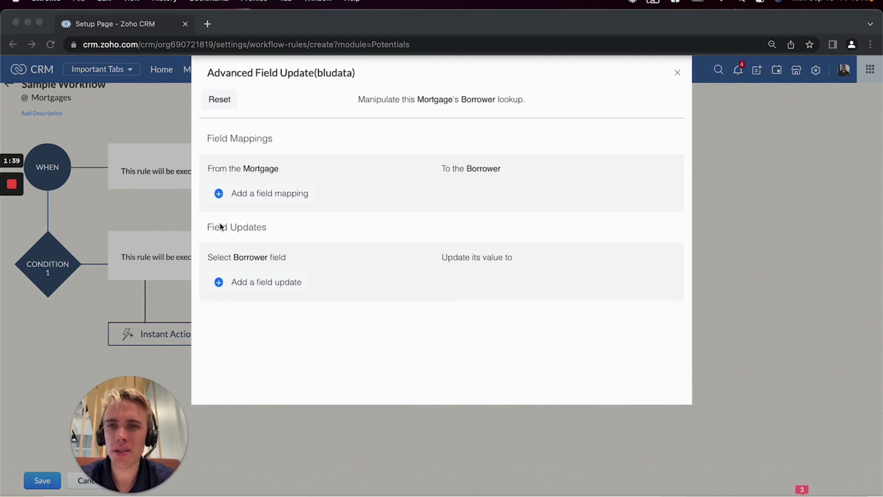
Make Client Name the destination record so the field-to-update step appears in the Deals workflow.
click(370, 348)
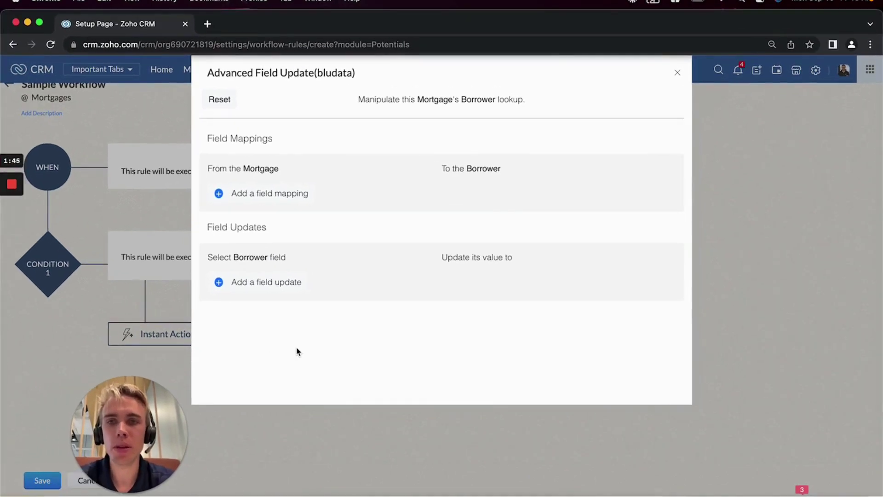
mouse_move(12, 208)
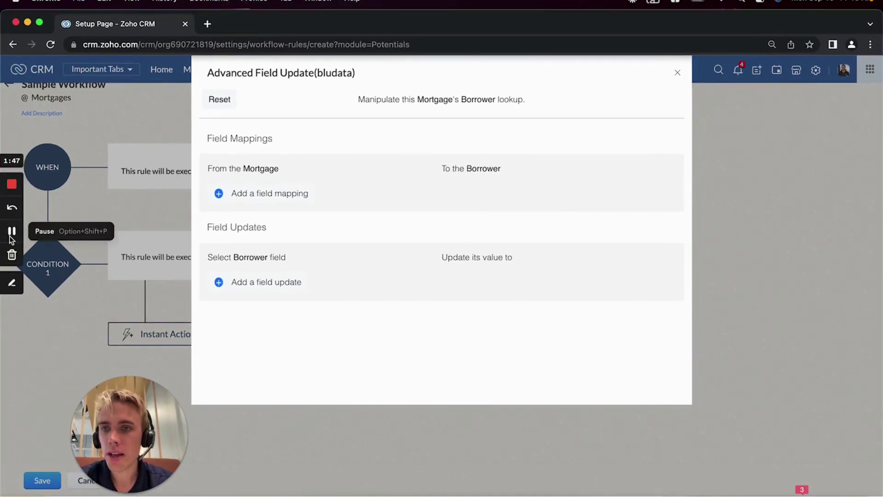
key(super+Tab)
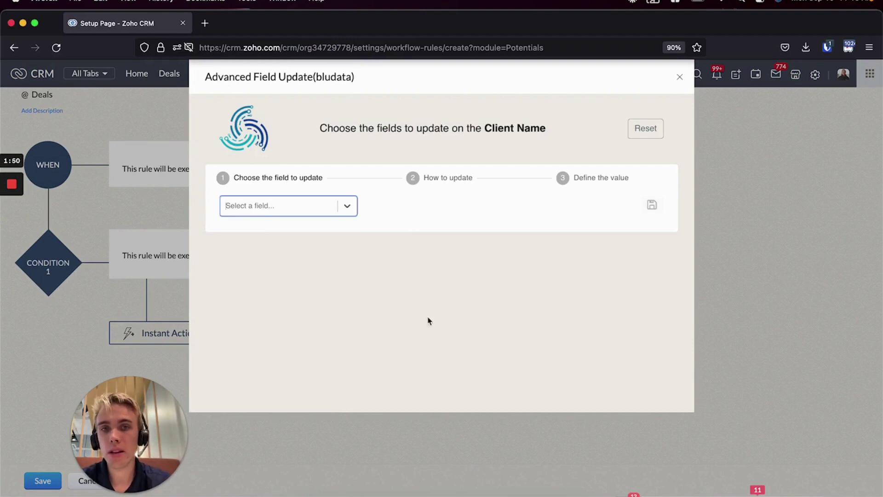
Search the Client Name fields and pick Mailing Street as the field to update.
click(311, 211)
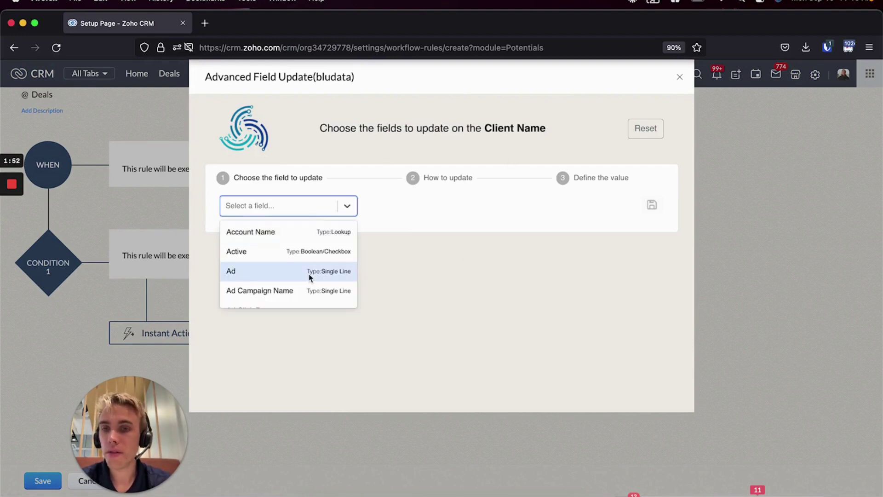
scroll(309, 276, down, 10)
text(addres)
key(BackSpace)
key(BackSpace)
key(BackSpace)
text(stree)
click(276, 230)
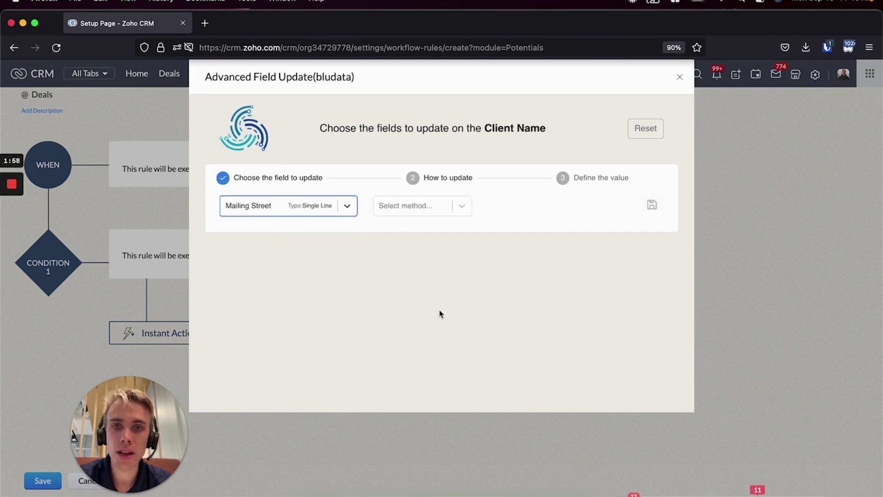
Set Mailing Street to update based on another field.
click(414, 210)
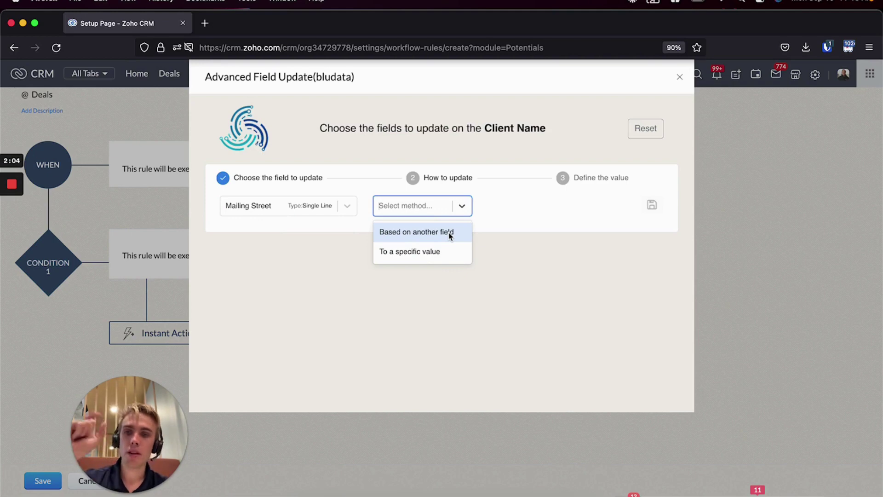
click(417, 236)
click(399, 215)
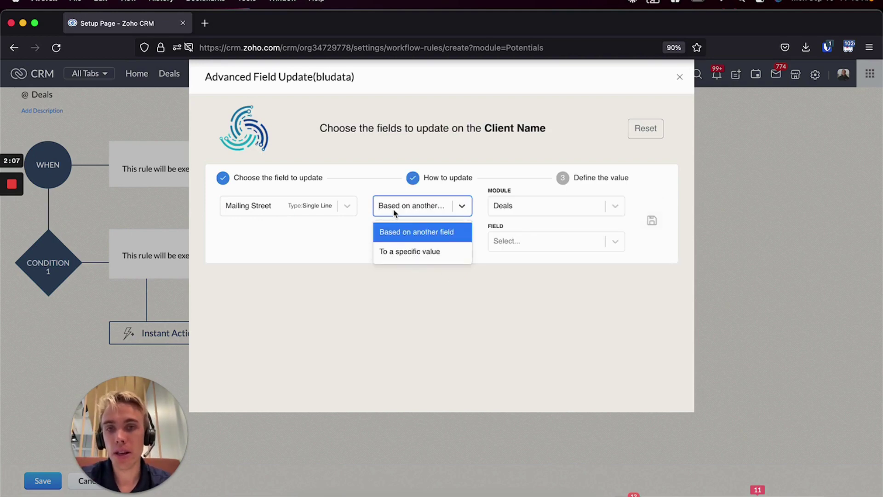
click(401, 231)
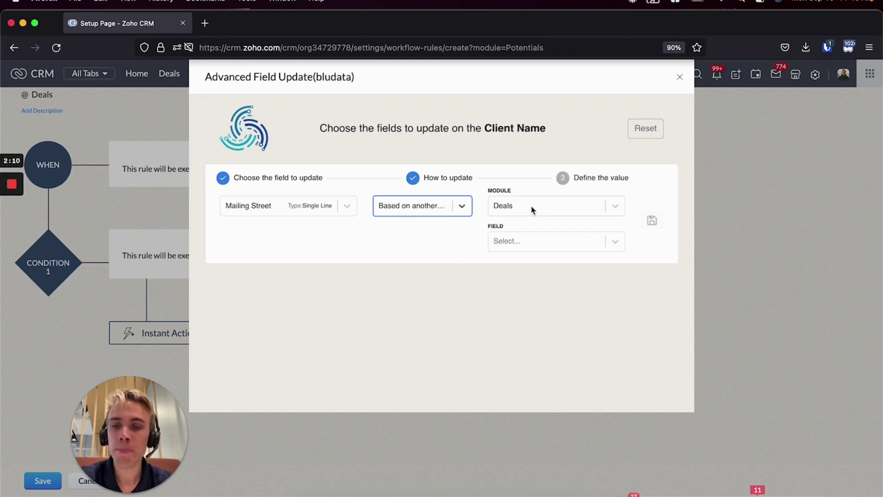
Change the source module from Deals to Account Name and review its available fields.
click(512, 207)
click(512, 208)
click(528, 247)
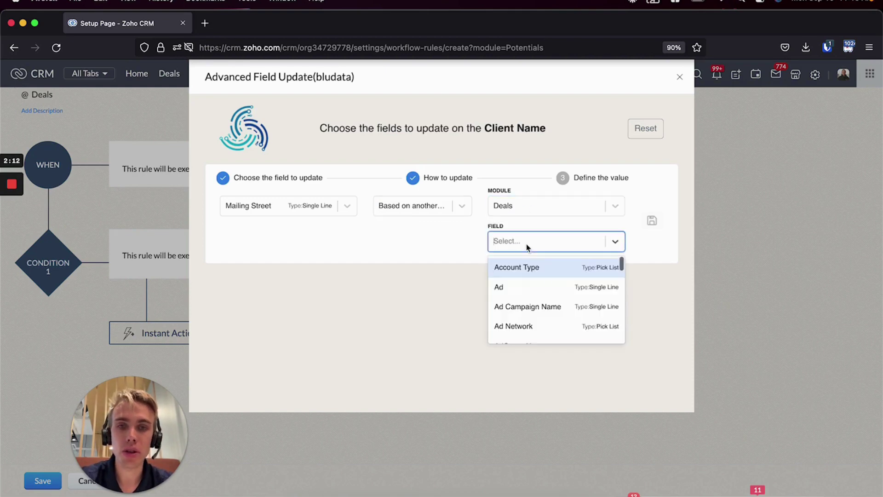
click(561, 212)
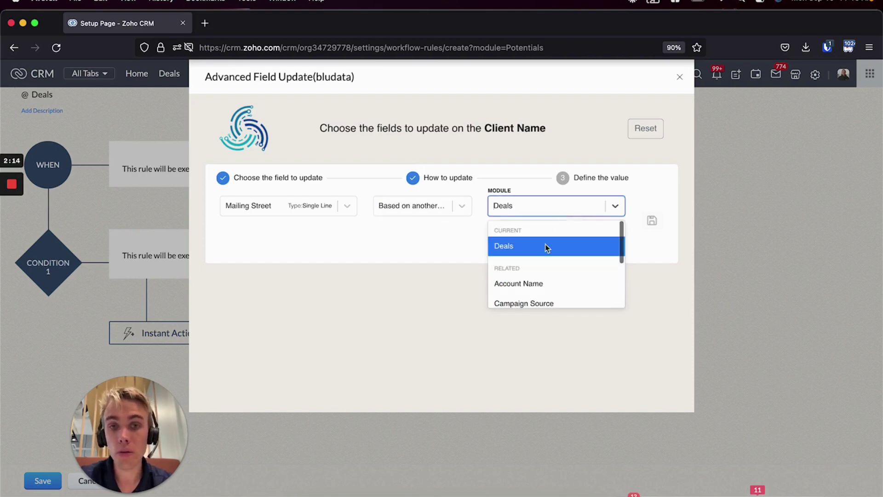
scroll(538, 271, down, 2)
click(518, 238)
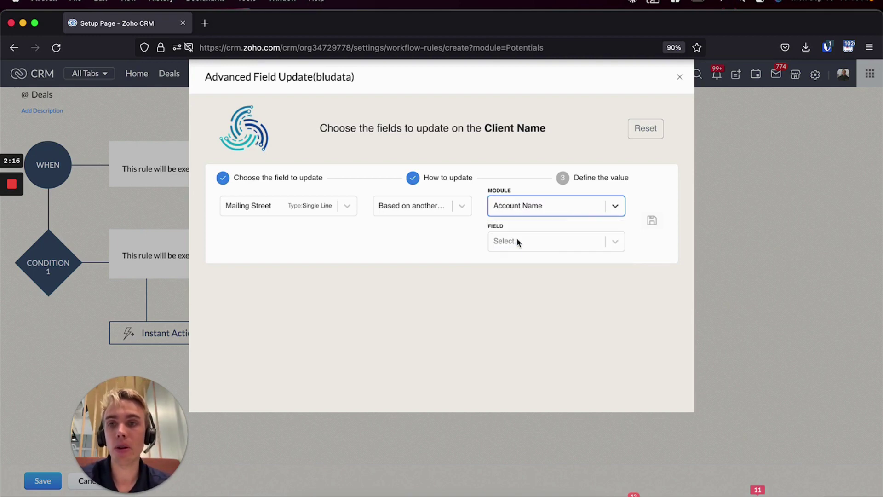
click(454, 296)
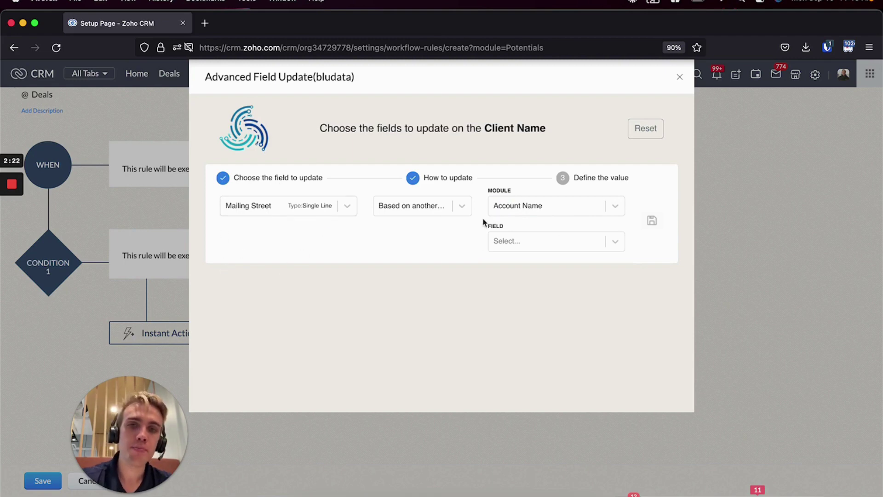
click(529, 241)
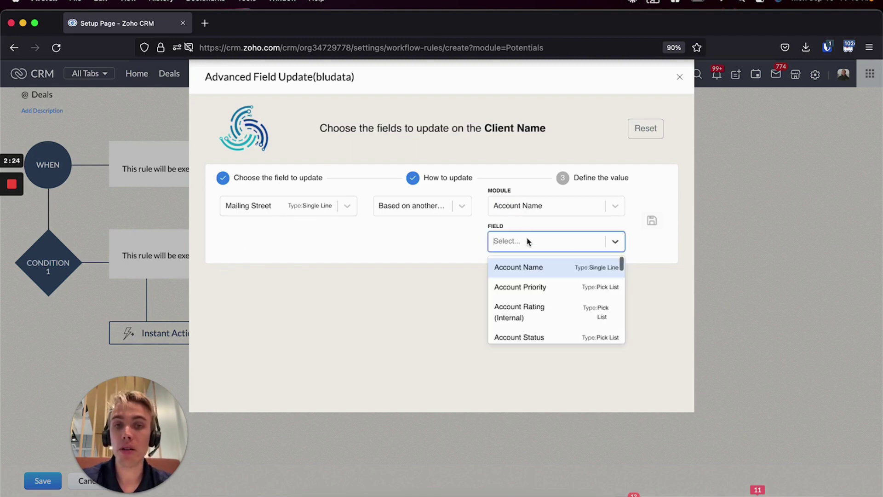
click(376, 302)
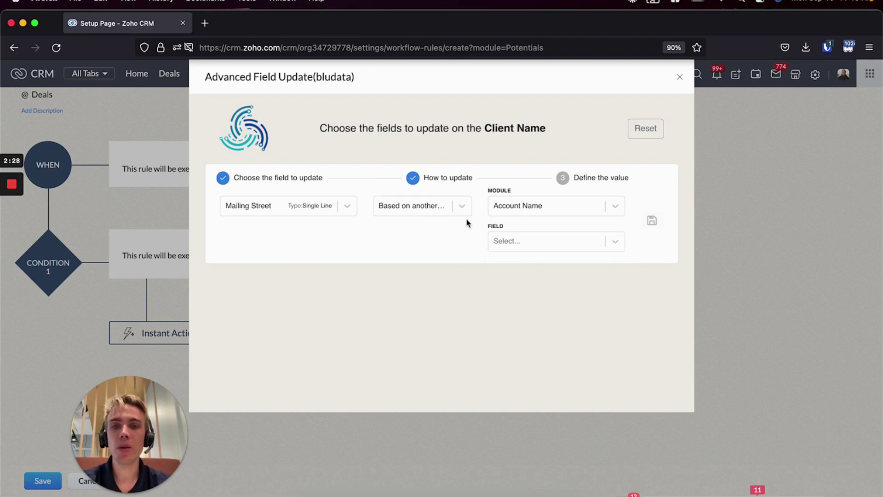
Switch the update method to 'To a specific value' and enter 123.
click(441, 212)
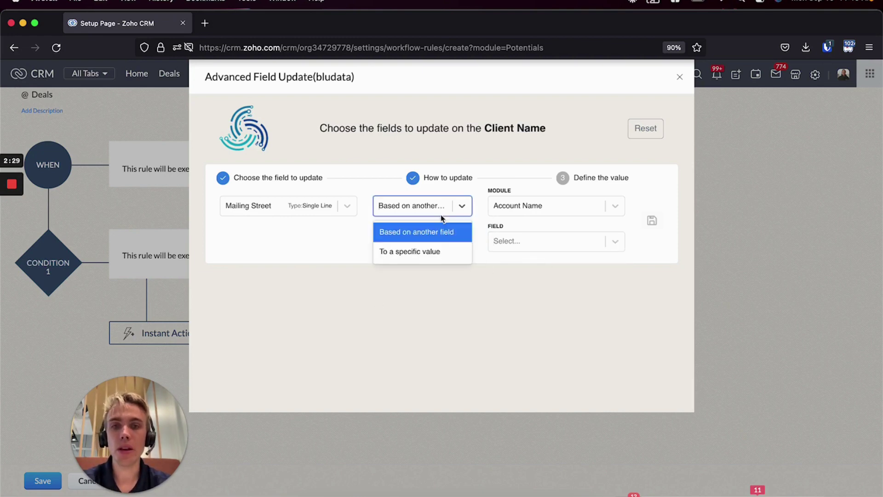
click(412, 258)
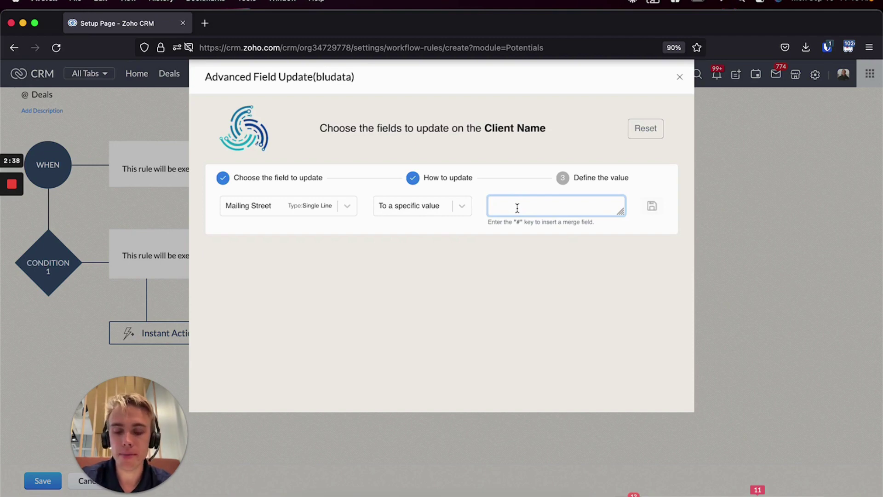
text(123)
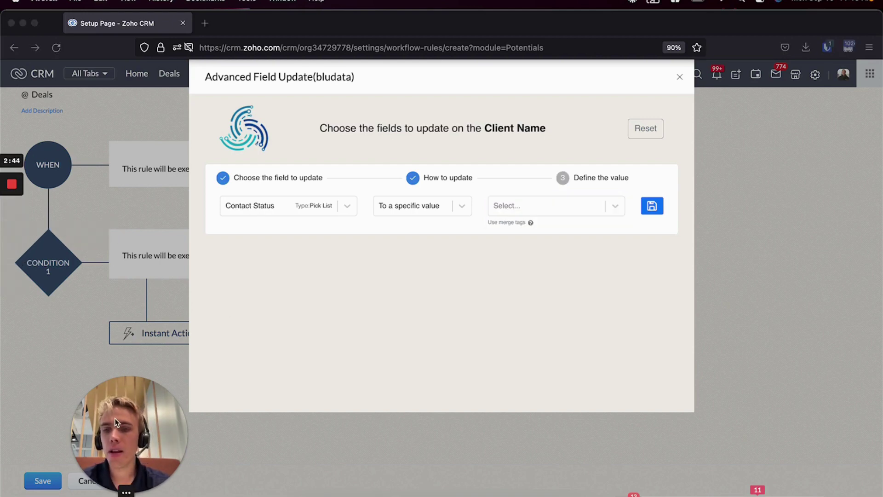
click(428, 211)
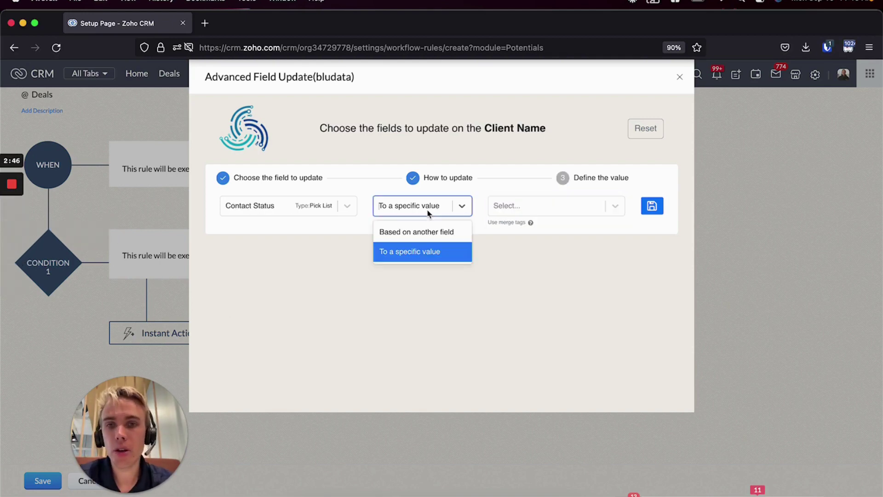
click(428, 212)
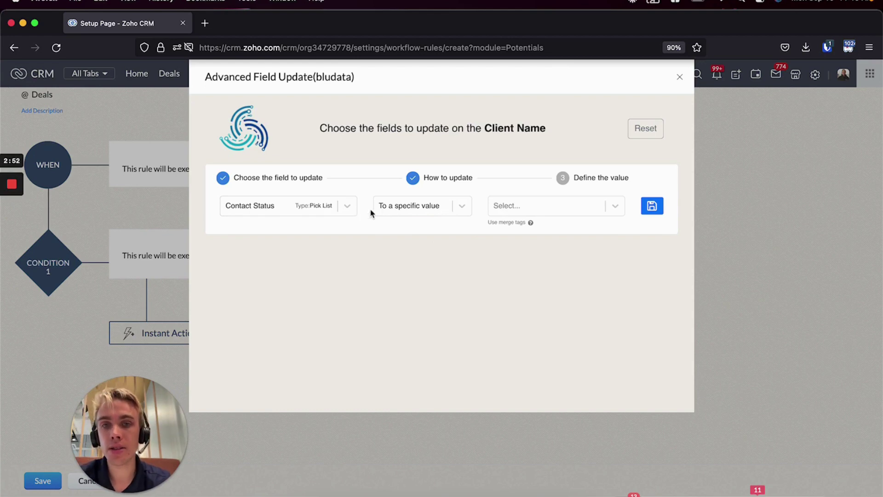
Review the available Contact Status values without choosing one.
click(517, 212)
scroll(569, 284, down, 5)
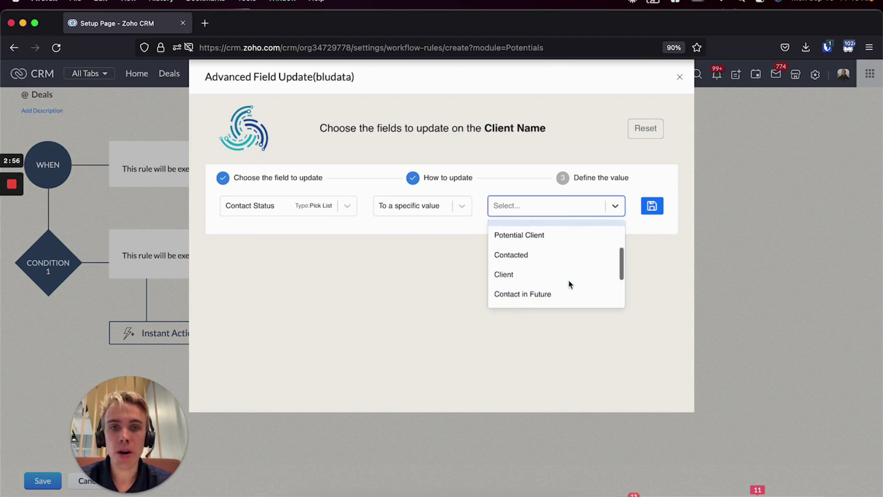
scroll(569, 284, up, 4)
click(390, 312)
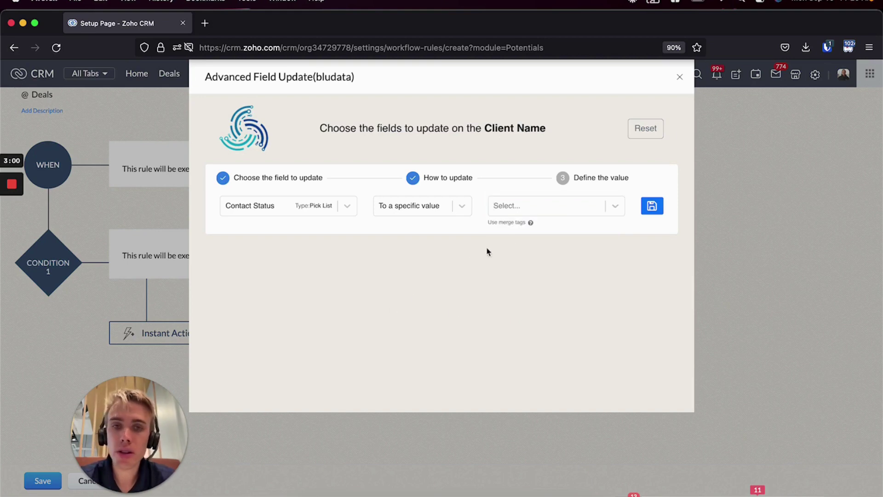
Replace '123 Main Street' with a # merge-field marker, closing the Insert a Merge Field popup.
click(517, 223)
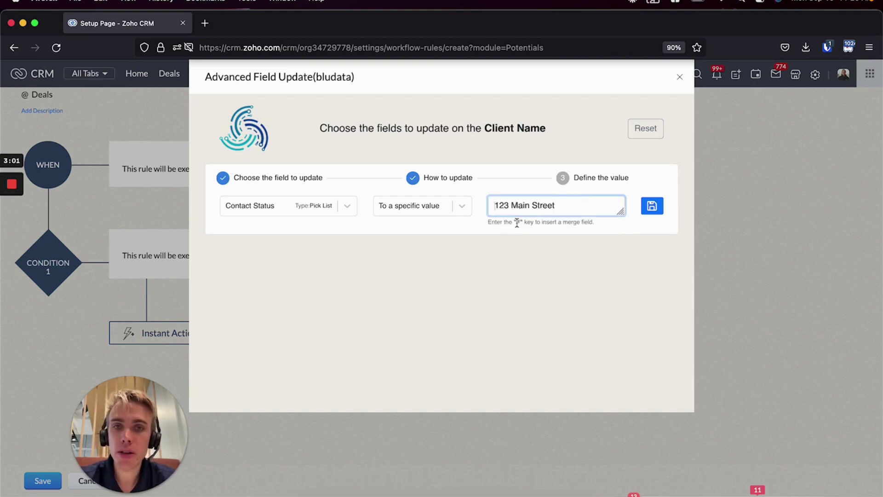
triple_click(573, 203)
key(BackSpace)
key(shift+3)
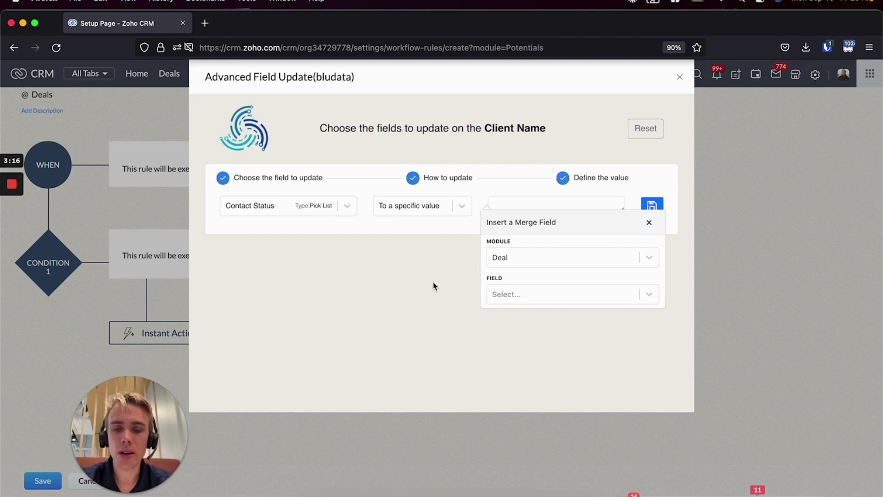
click(649, 222)
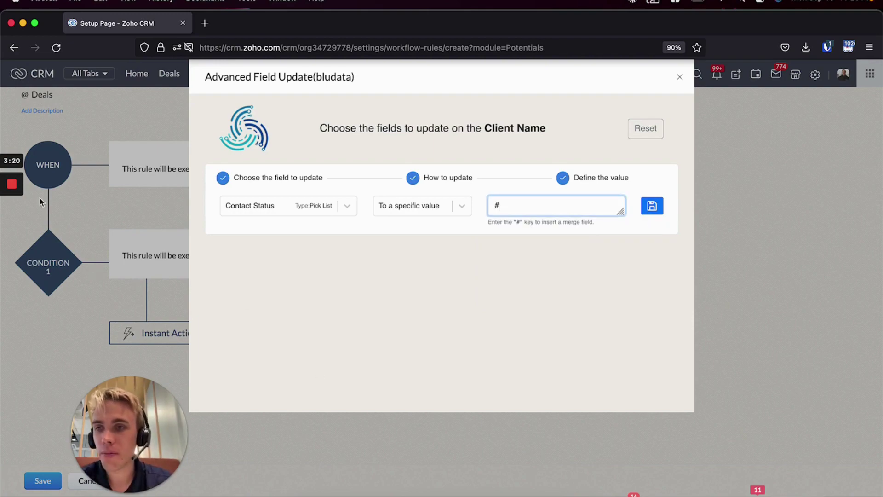